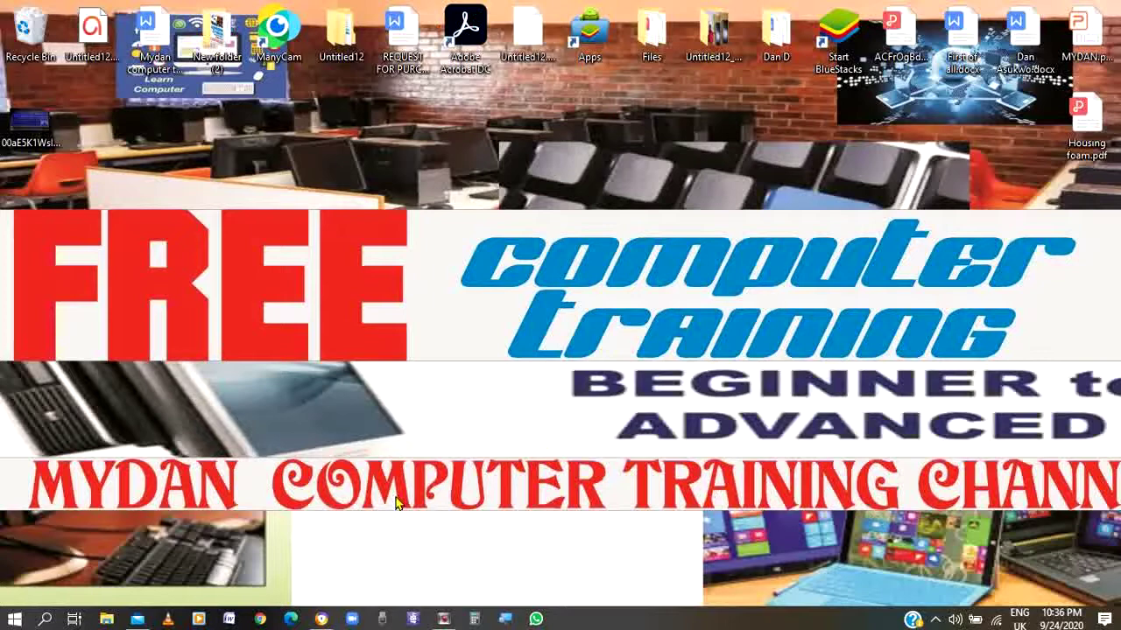
- Switch to VLC media player and open a capture device with the capture mode set to Desktop
left_click(168, 620)
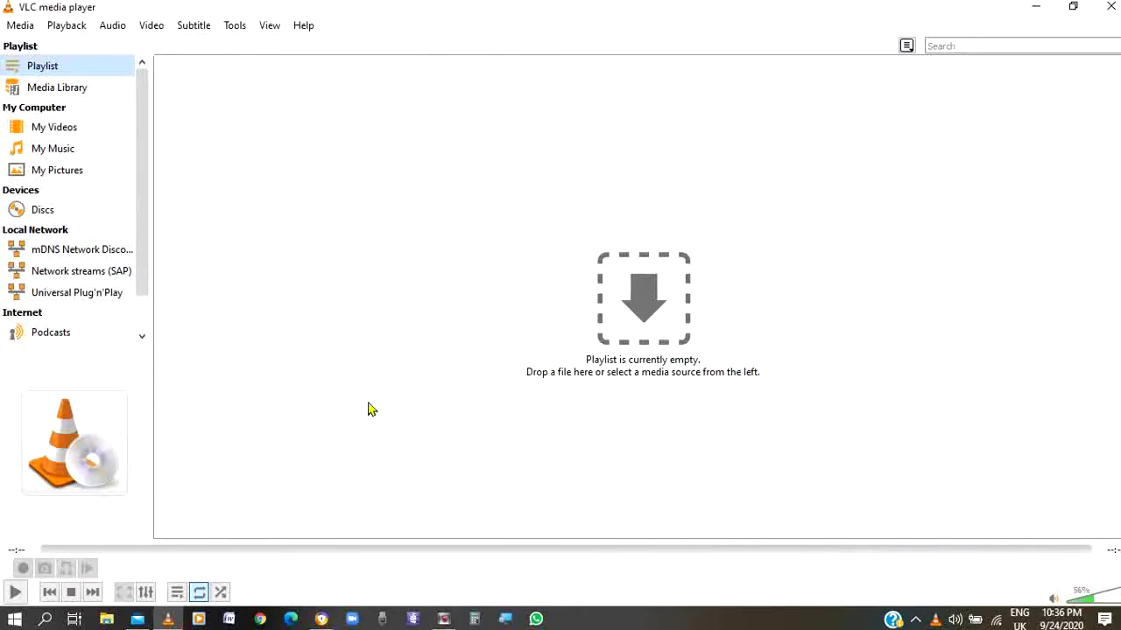
left_click(18, 26)
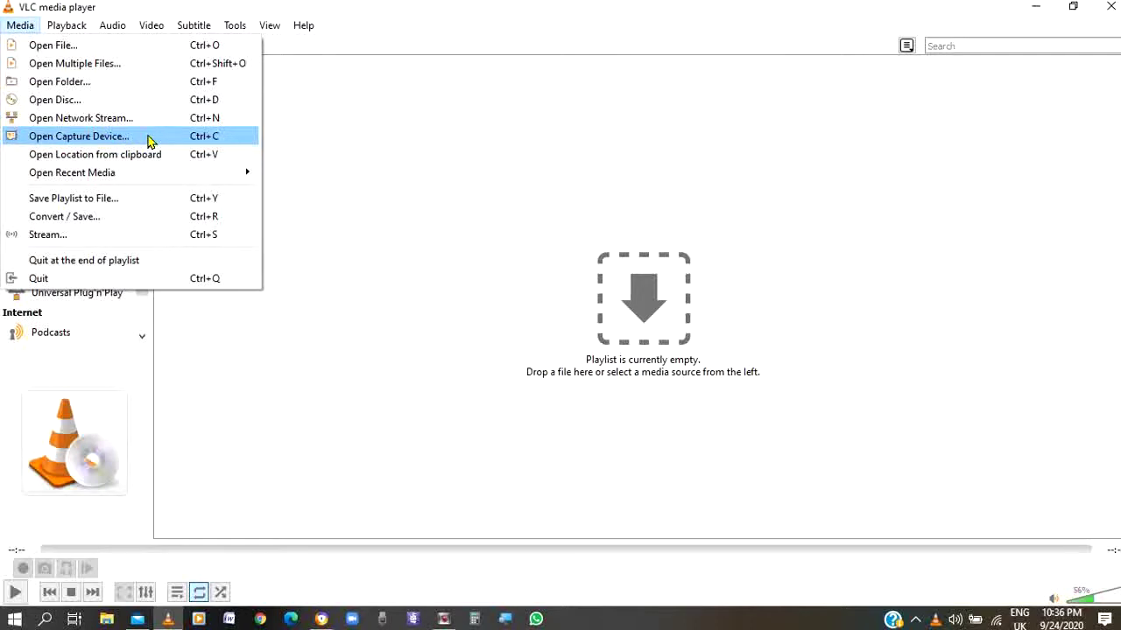
left_click(151, 142)
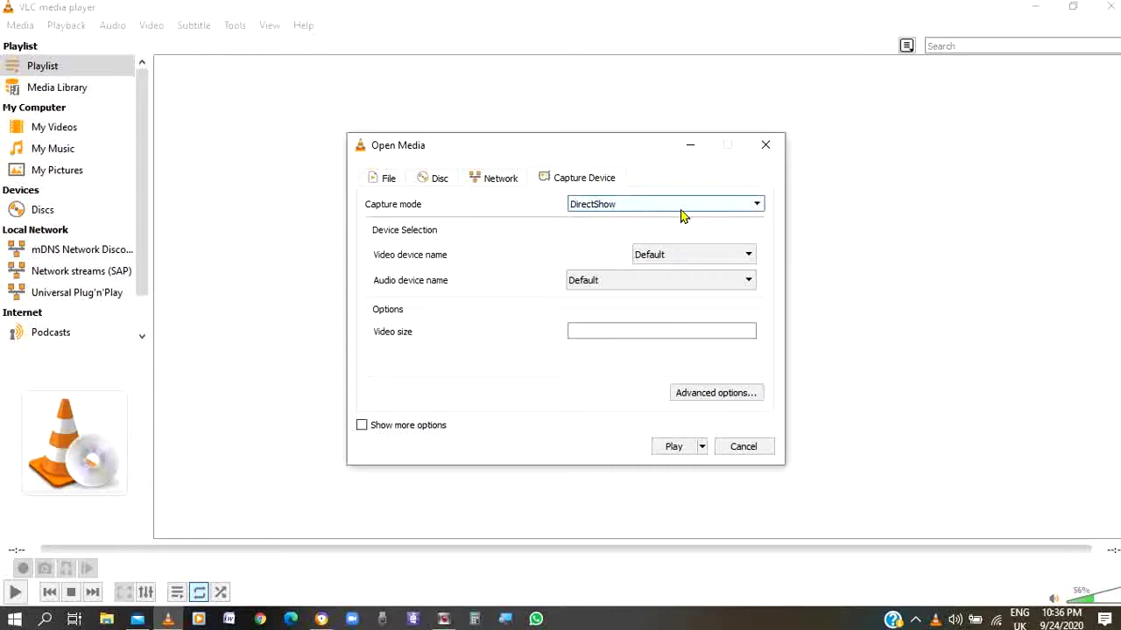
left_click(728, 207)
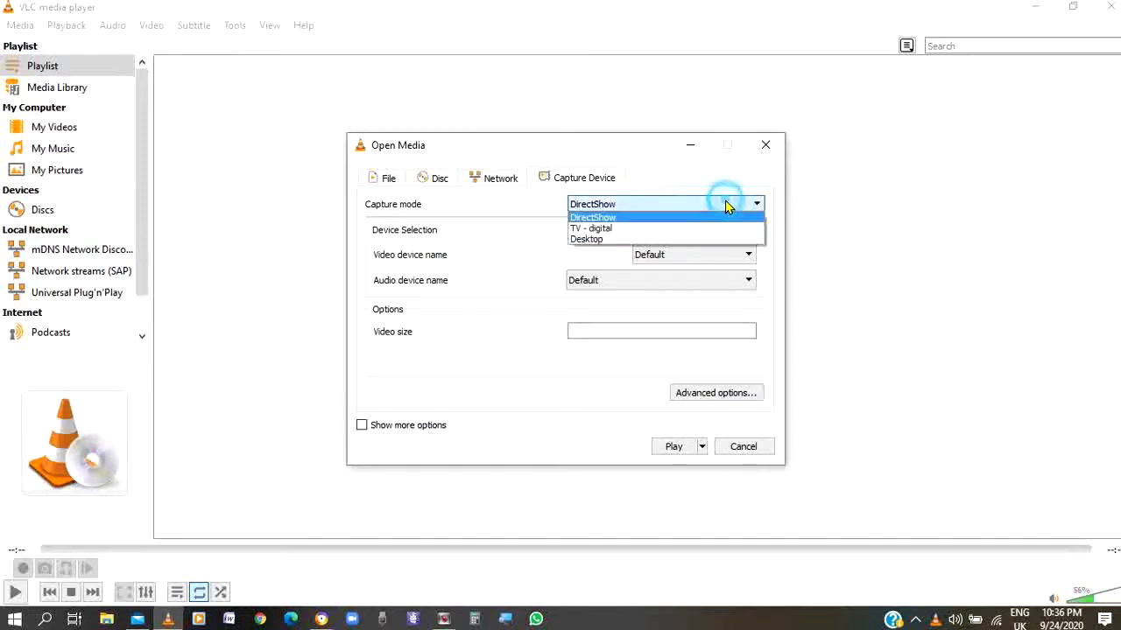
left_click(602, 240)
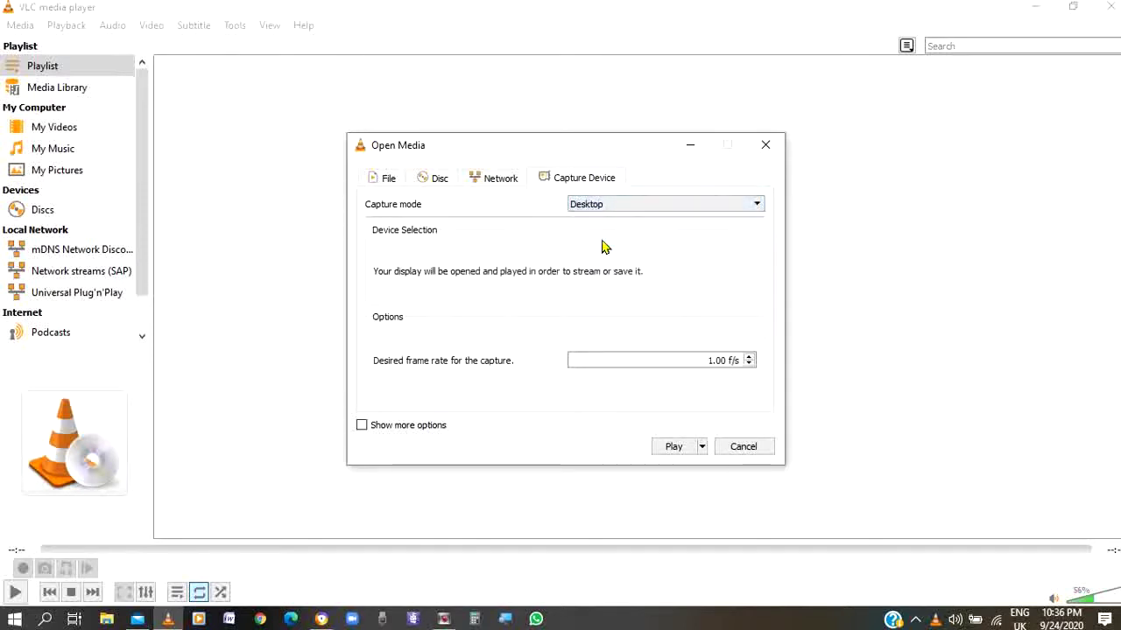
- Set the desired frame rate for the desktop capture to 70 f/s
left_click(700, 359)
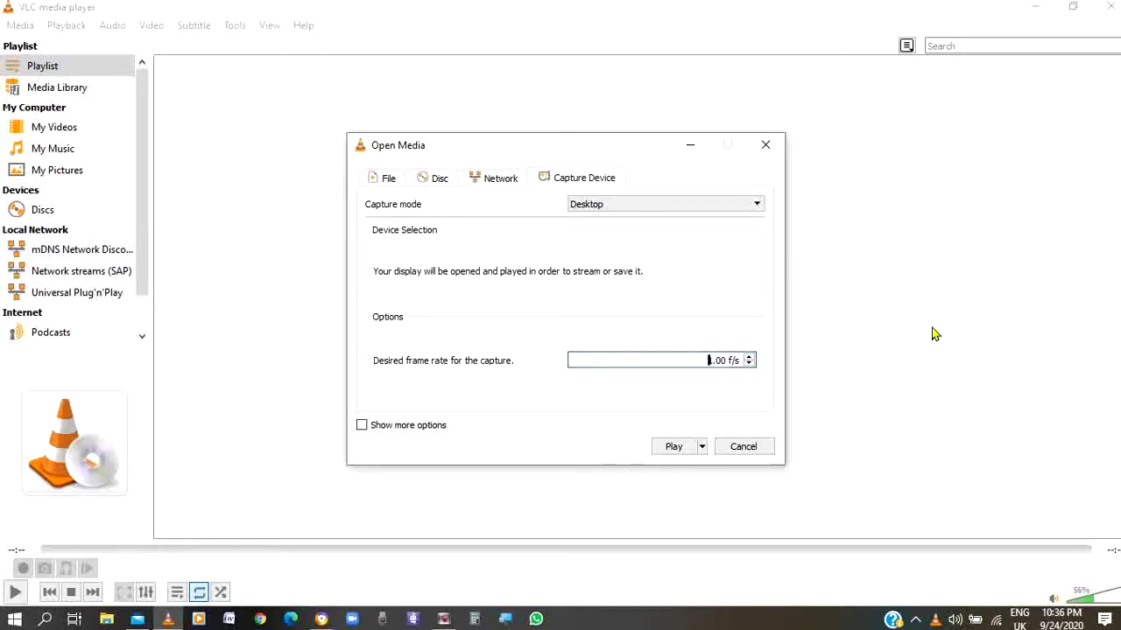
key("BackSpace")
type("70")
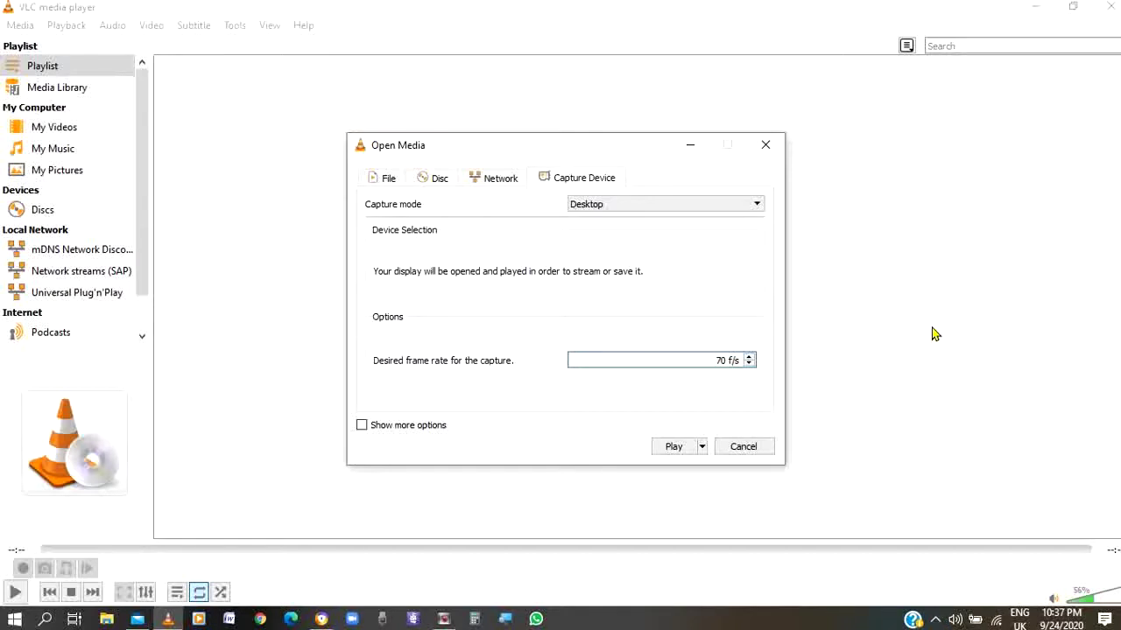
- Choose to convert the capture and select the Video - H.264 + MP3 (MP4) profile
left_click(702, 447)
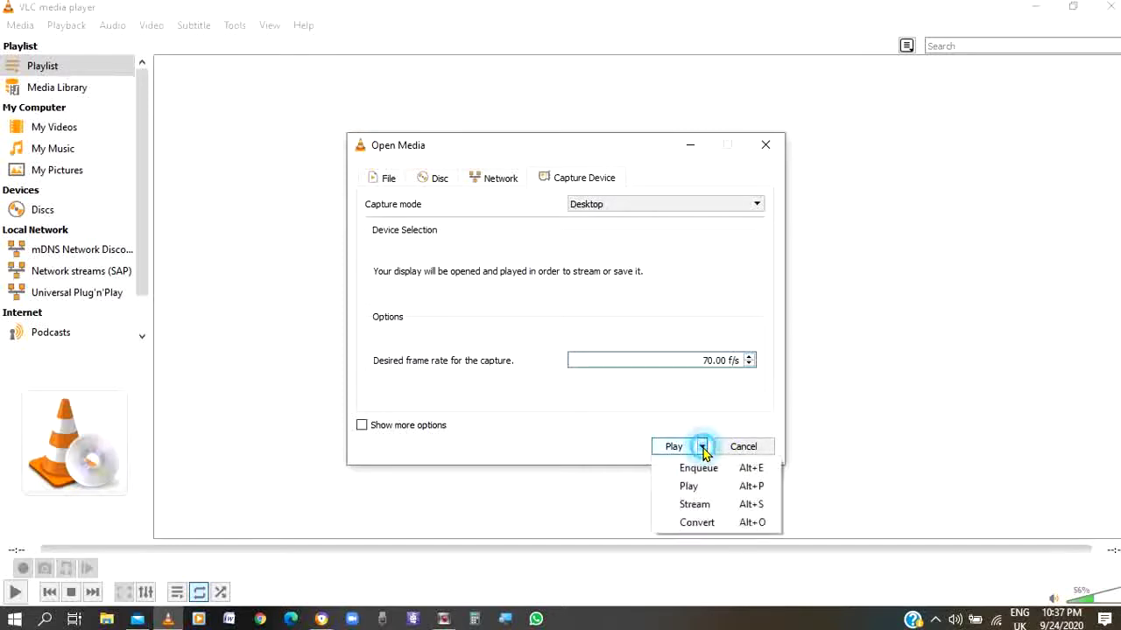
left_click(709, 526)
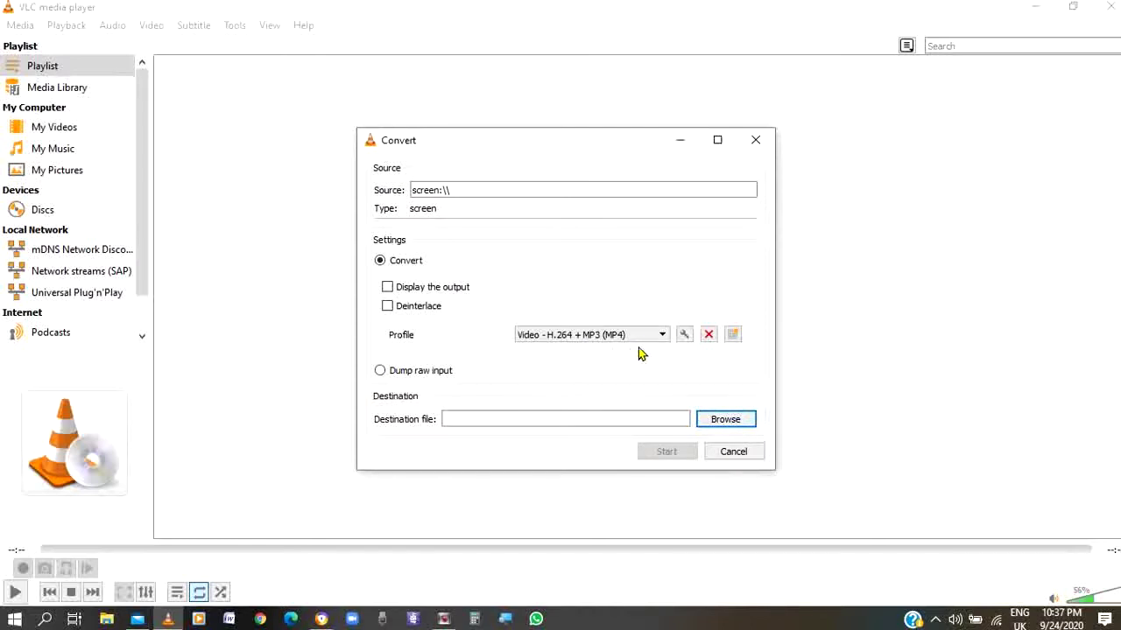
left_click(663, 336)
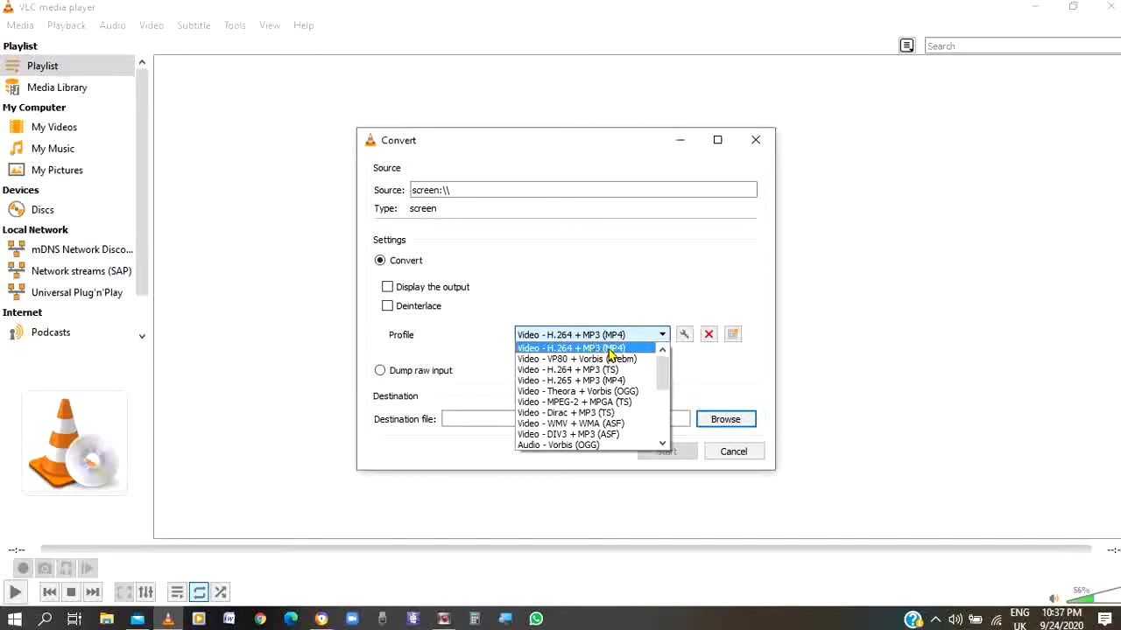
left_click(617, 350)
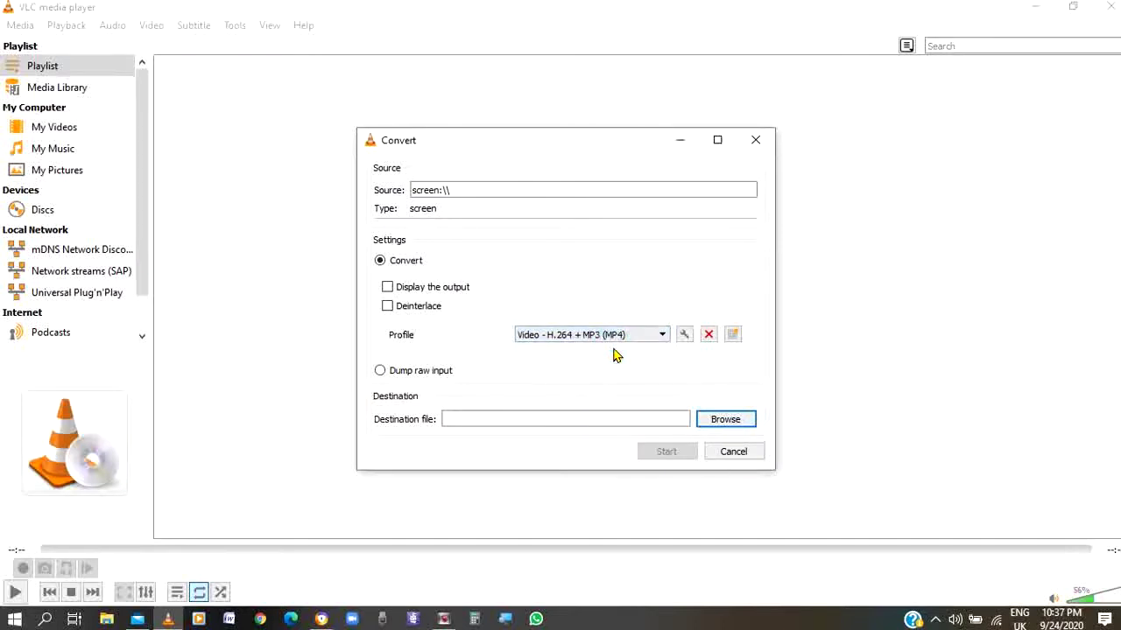
- Set the destination file to "sample 2" in the Videos folder and start the screen recording
left_click(733, 421)
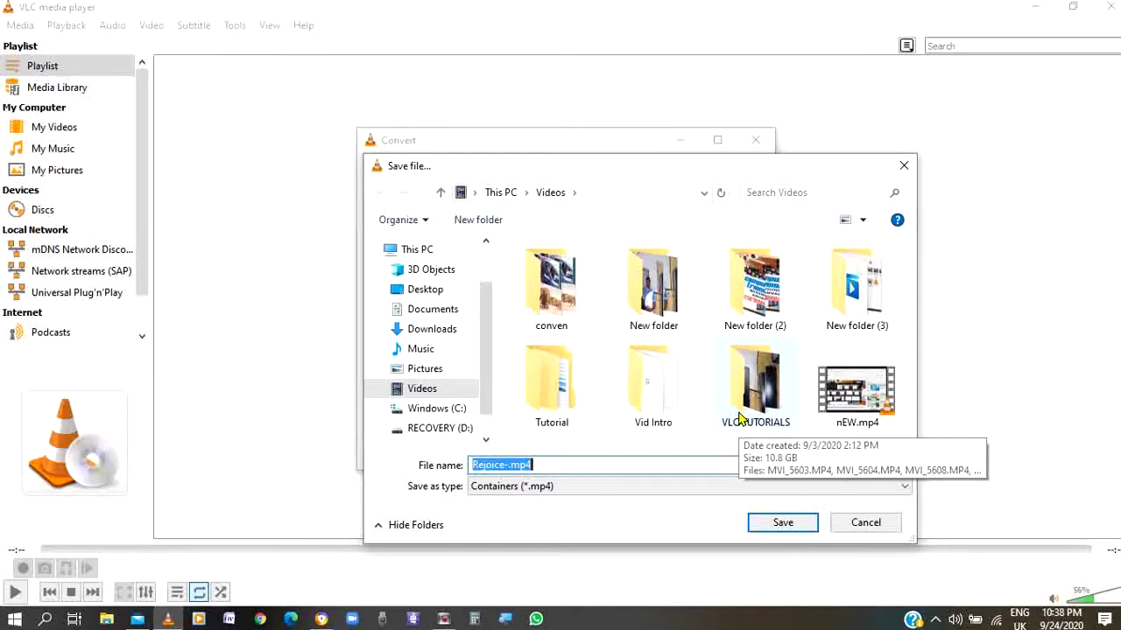
type("kkk")
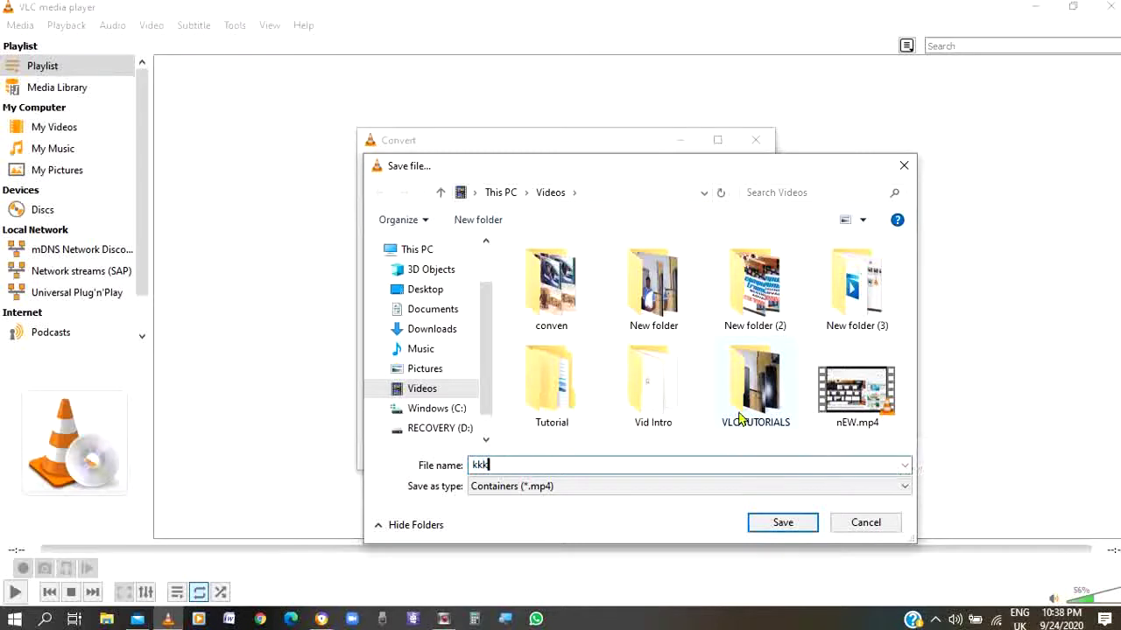
key("BackSpace")
key("BackSpace")
type("sample 2")
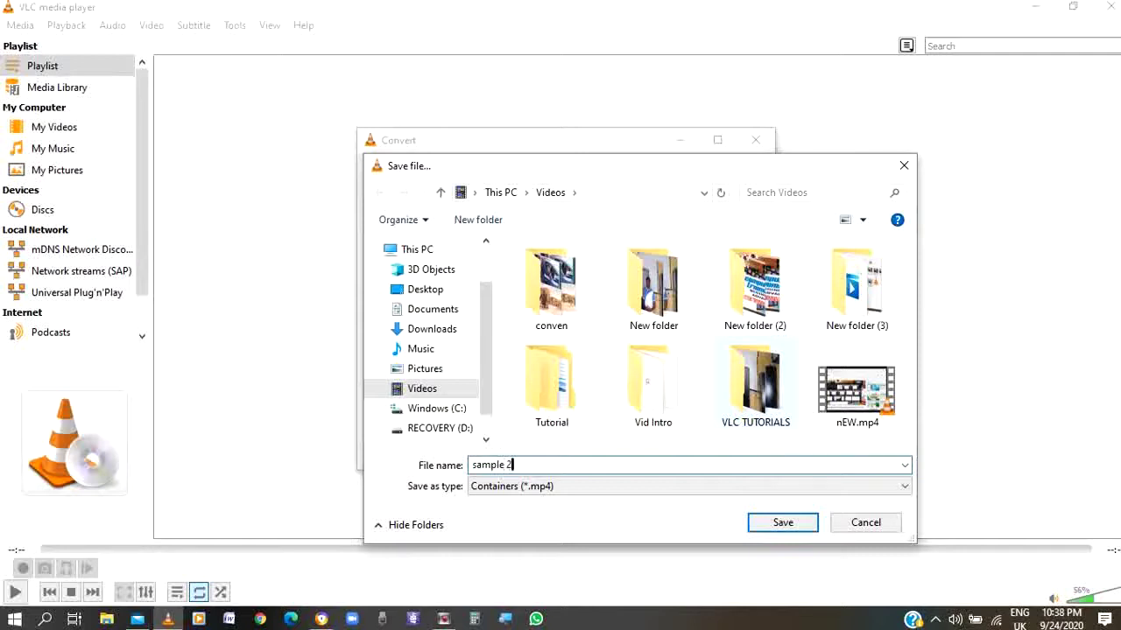
left_click(782, 522)
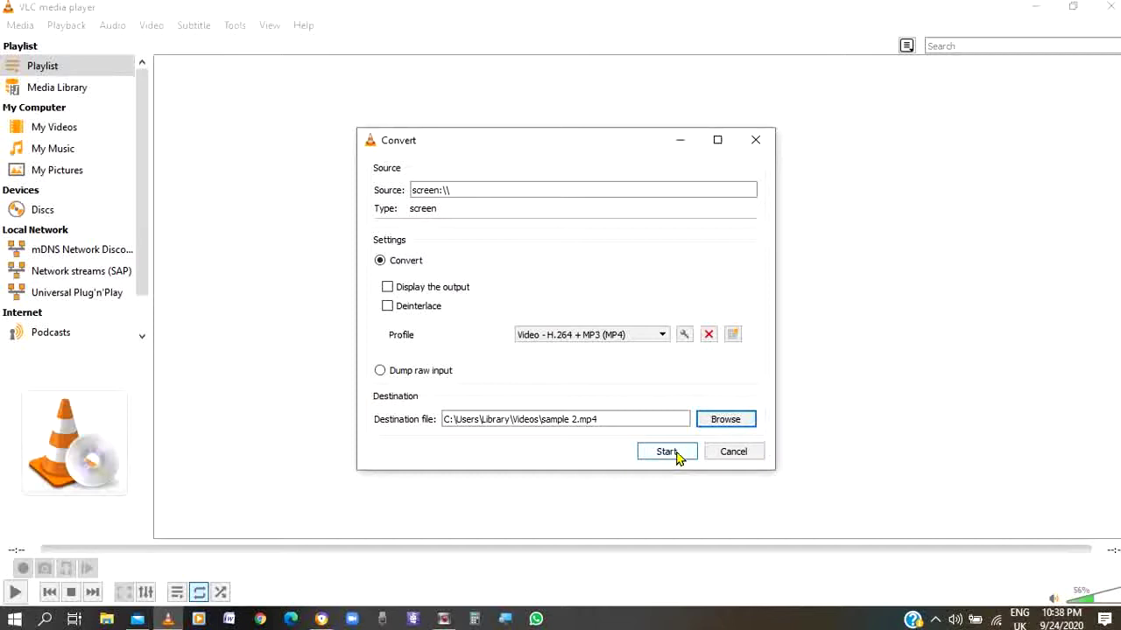
left_click(667, 451)
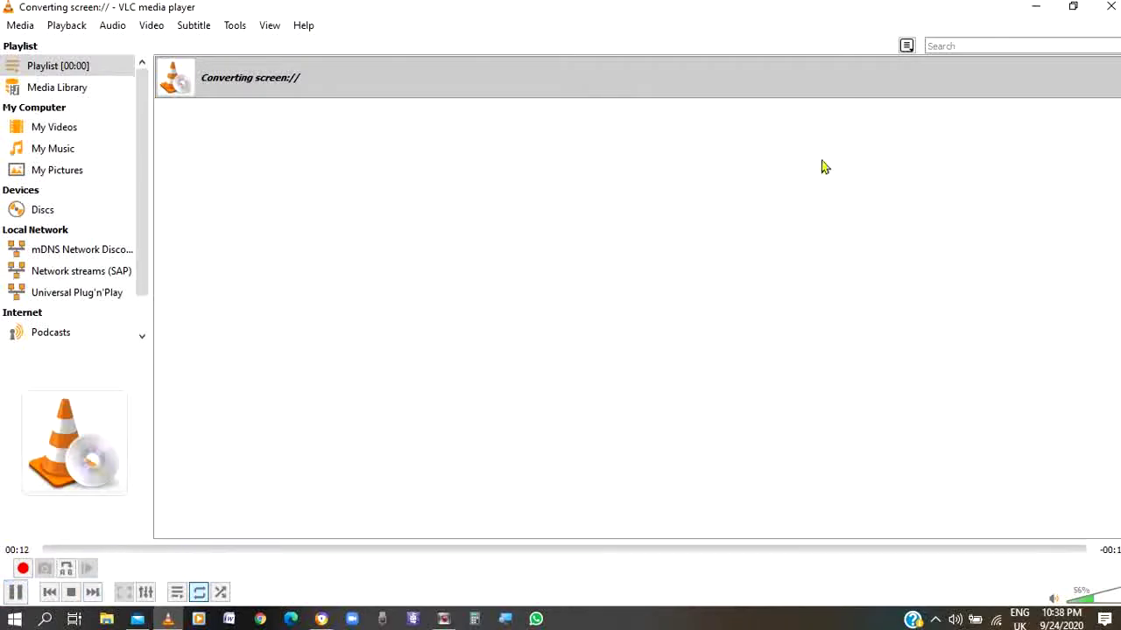
- Minimize the player and record sample desktop activity by briefly showing the web browser and the Start menu
left_click(1034, 6)
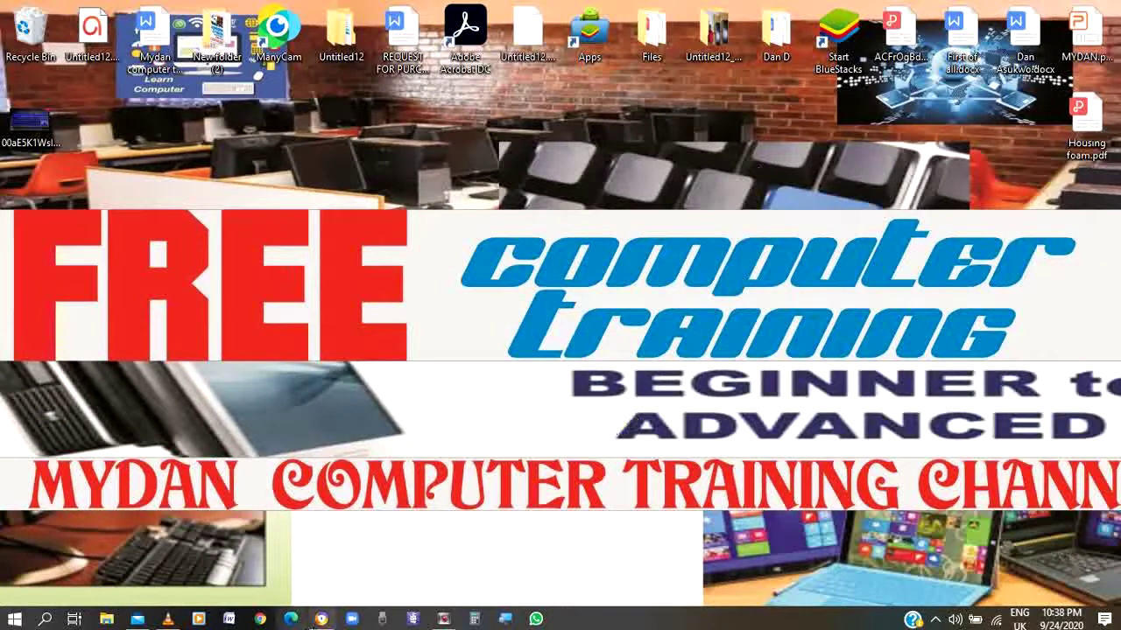
left_click(321, 619)
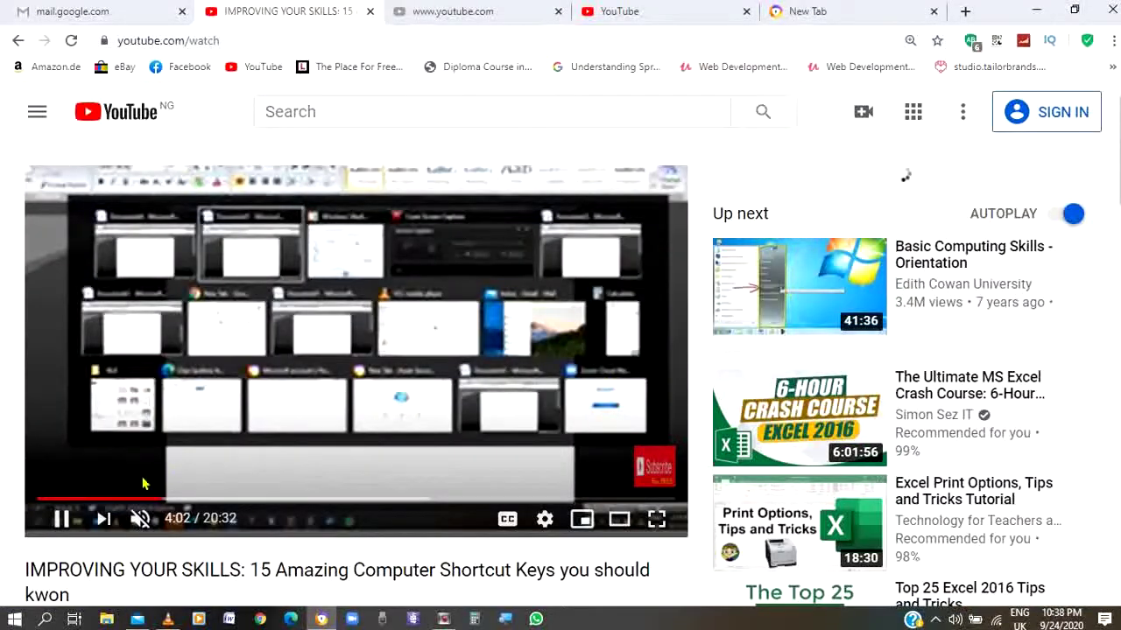
left_click(44, 498)
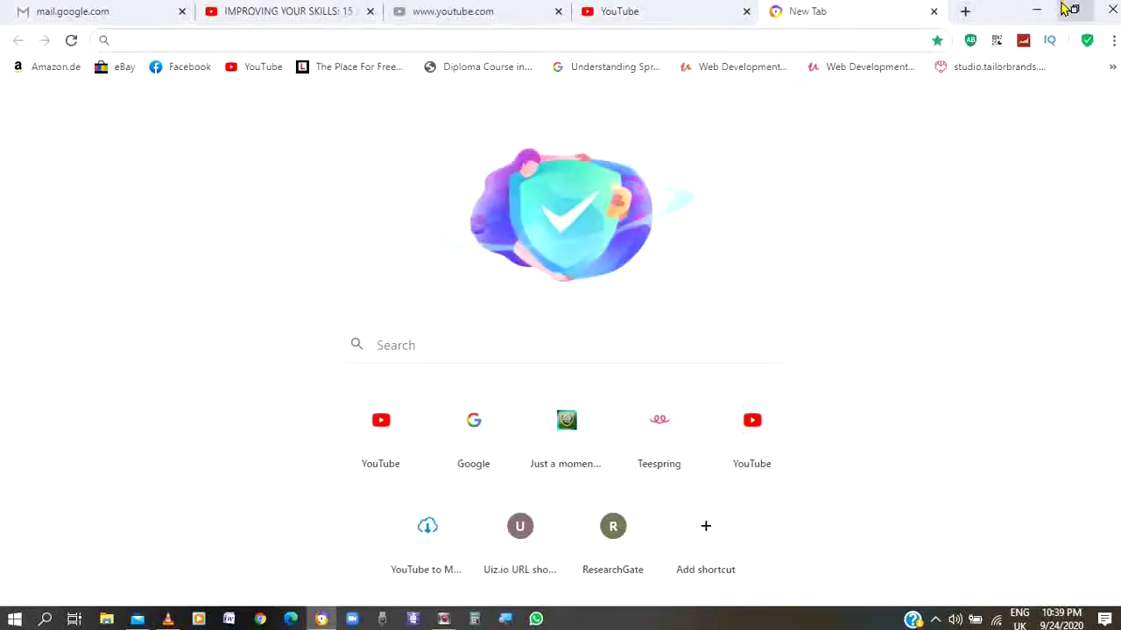
left_click(1036, 9)
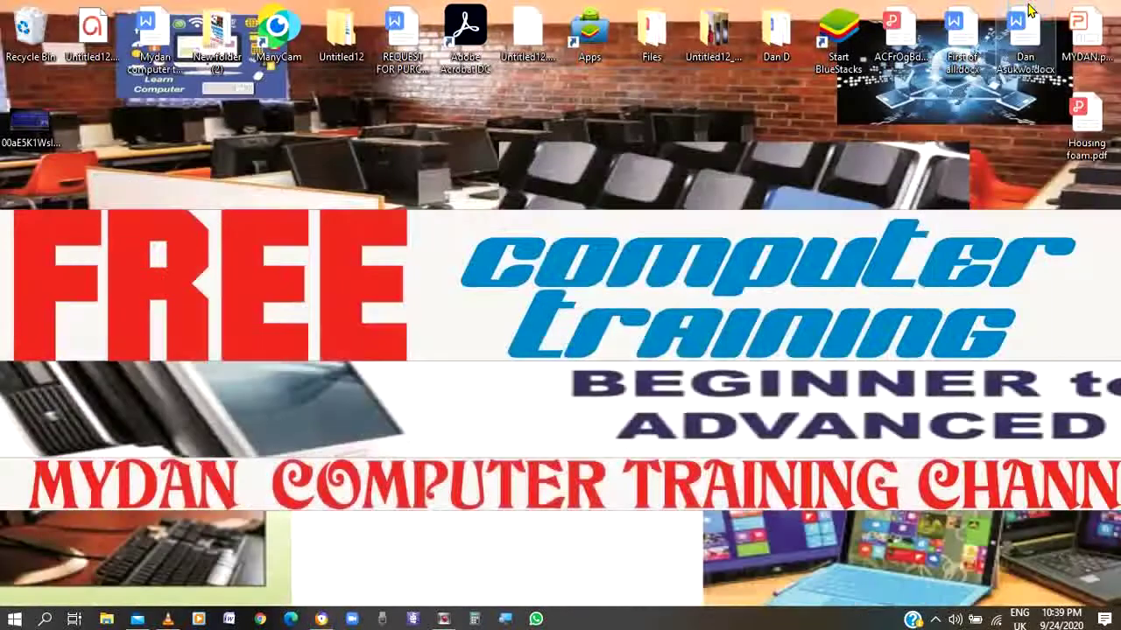
left_click(9, 619)
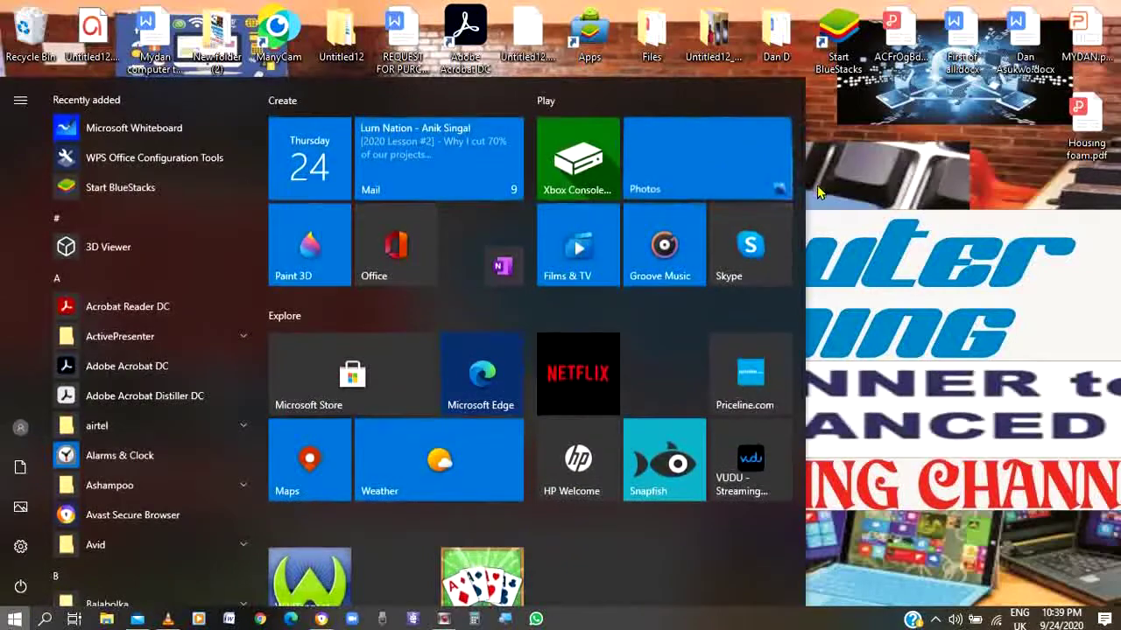
left_click(816, 192)
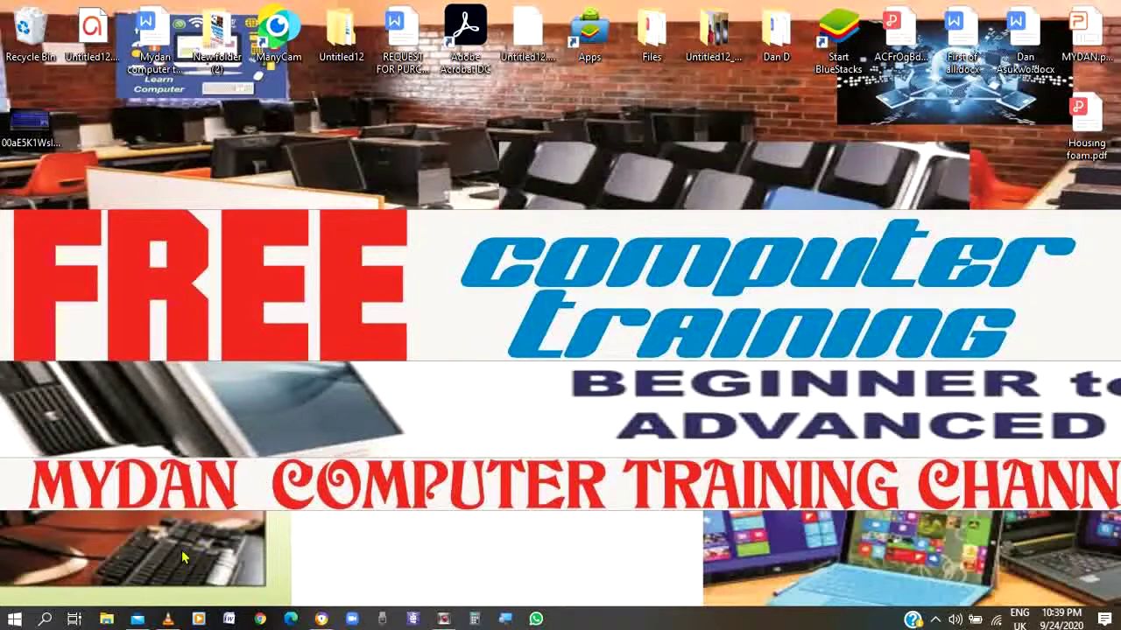
- Return to VLC media player and end the screen recording by closing the player
left_click(167, 619)
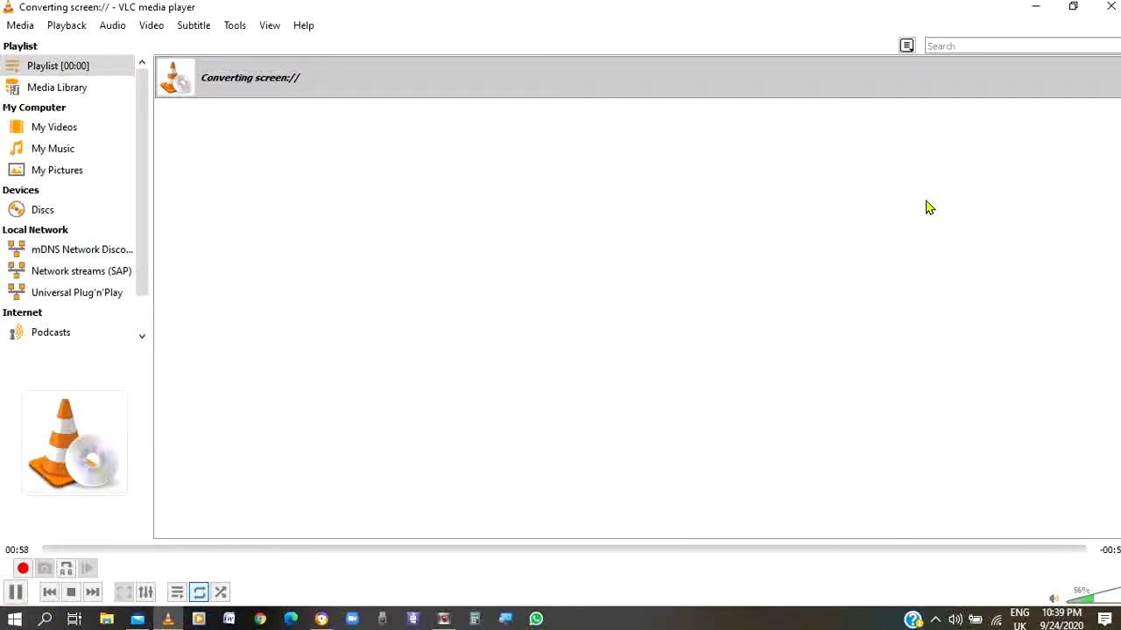
left_click(1108, 9)
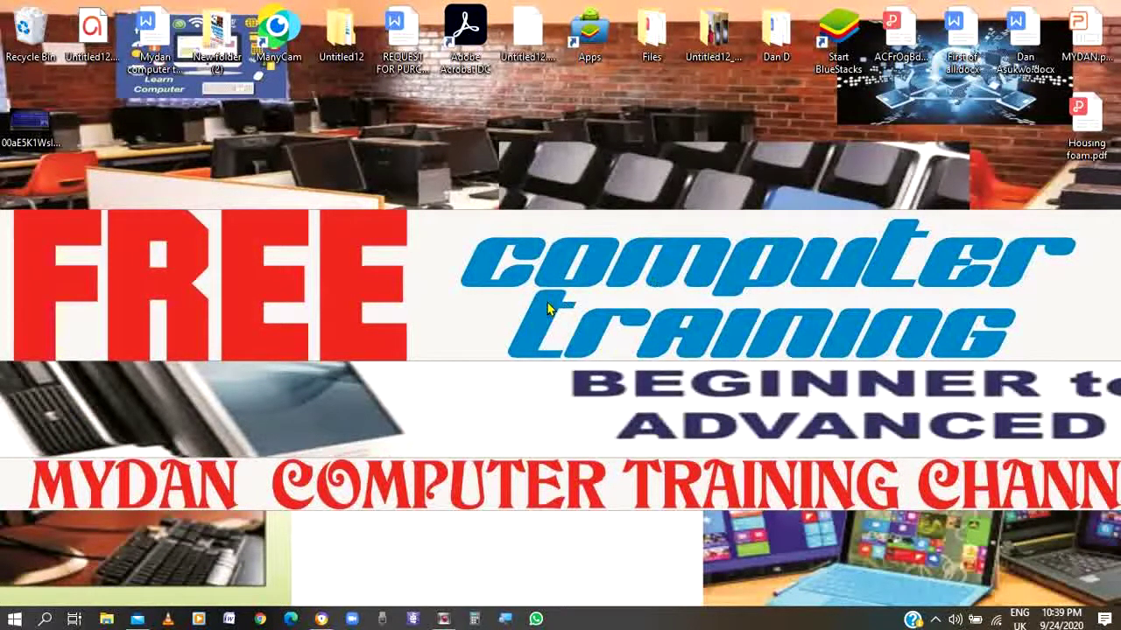
- Play back sample 2.mp4 from the Videos folder, then close the player and minimize the folder window
left_click(105, 618)
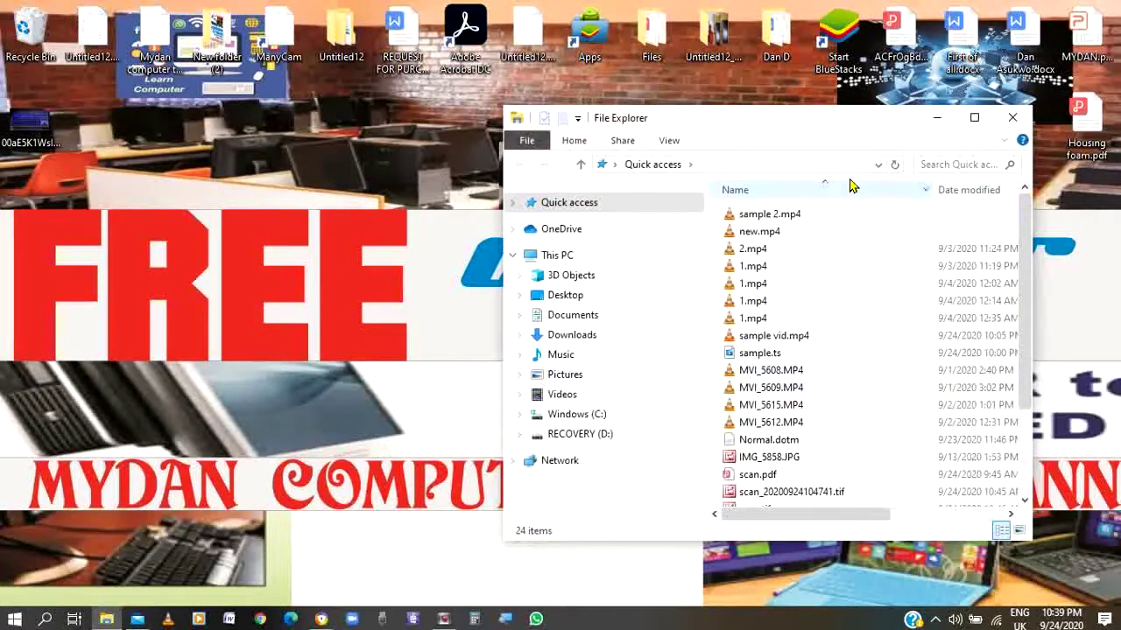
left_click(562, 396)
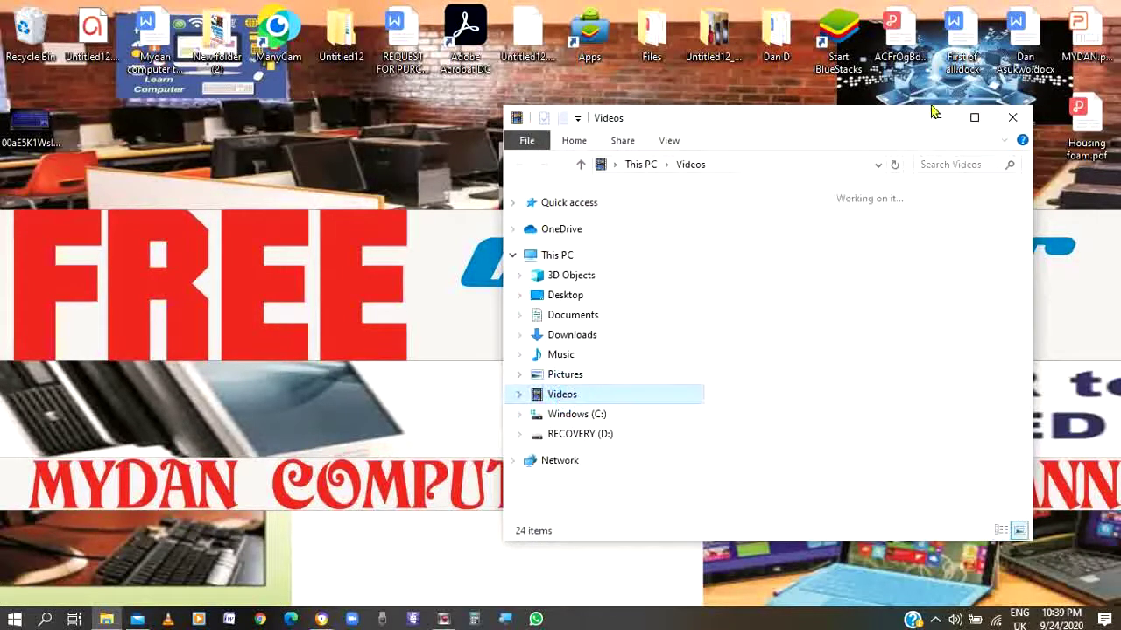
left_click(974, 118)
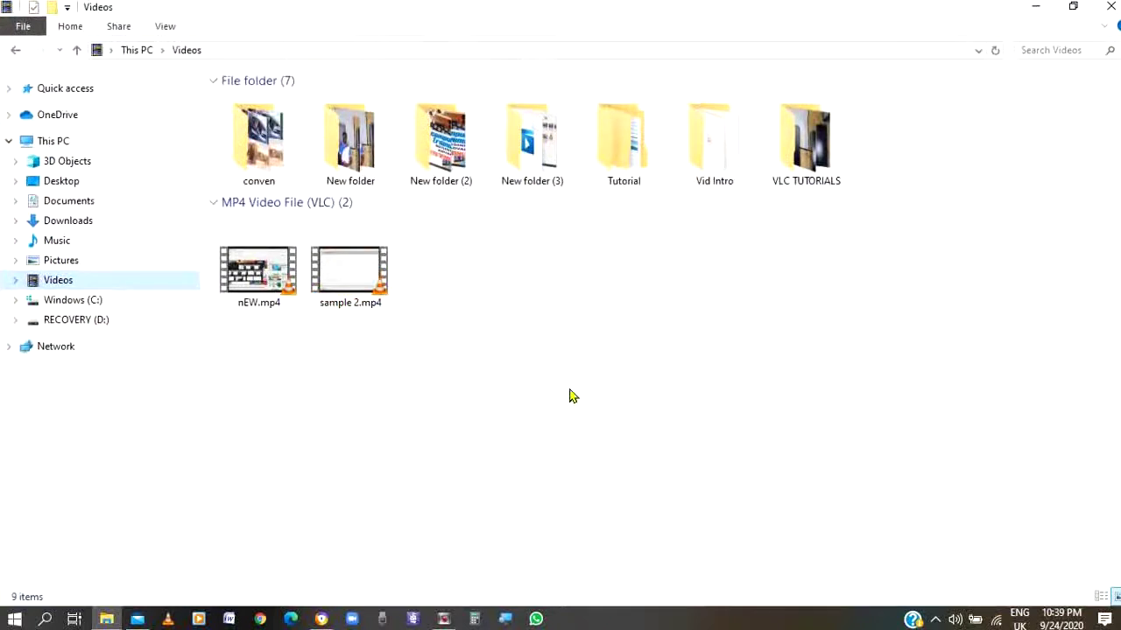
left_click(347, 278)
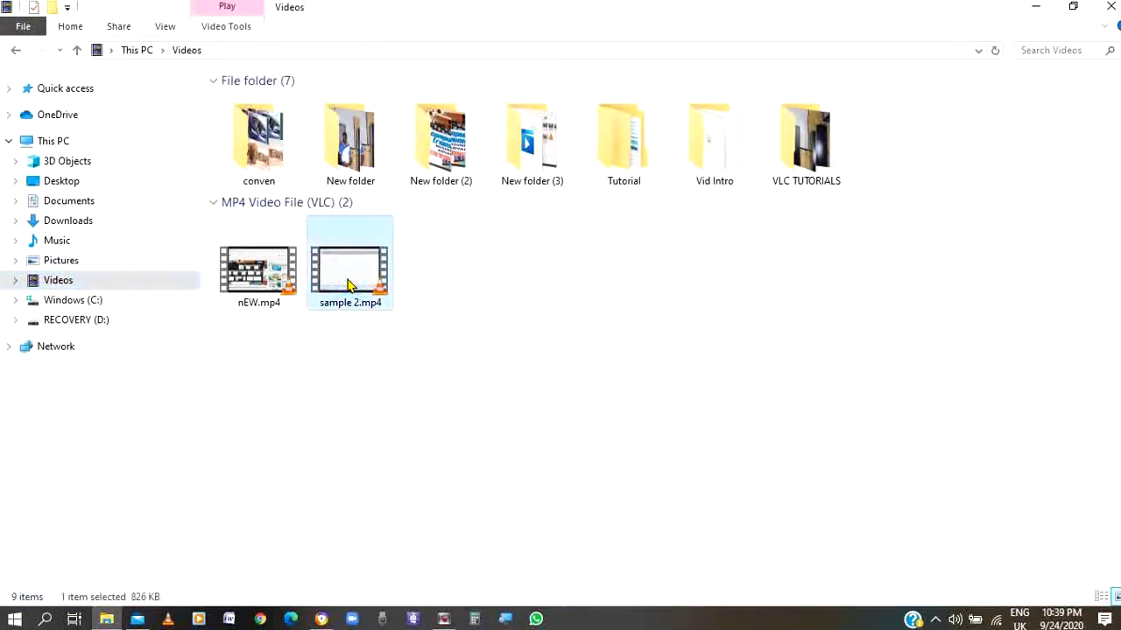
double_click(348, 278)
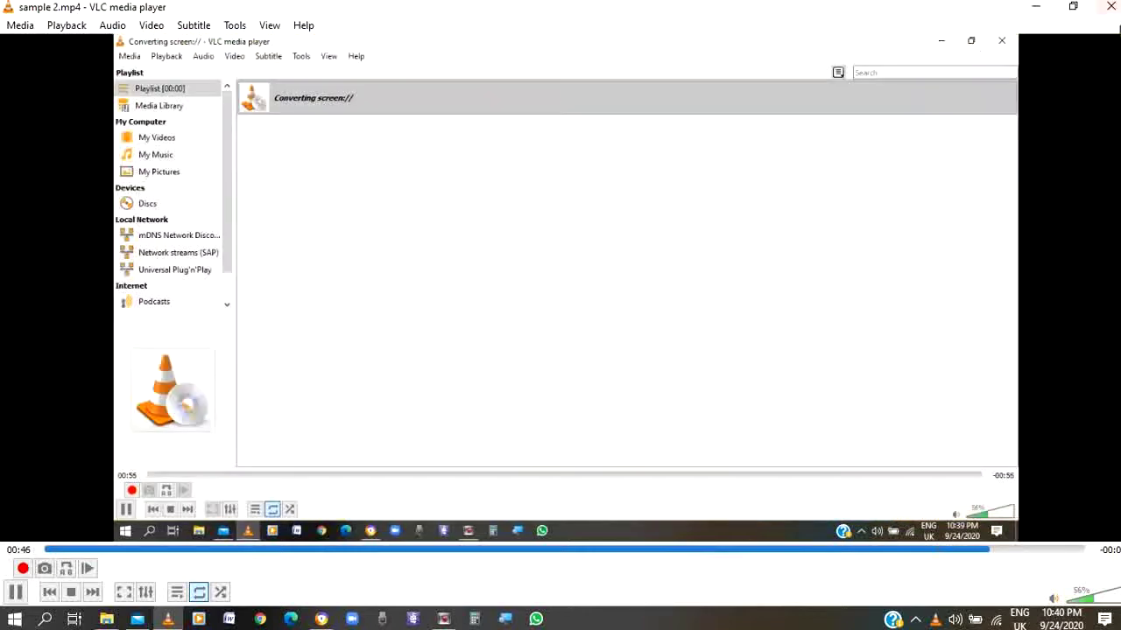
left_click(1112, 7)
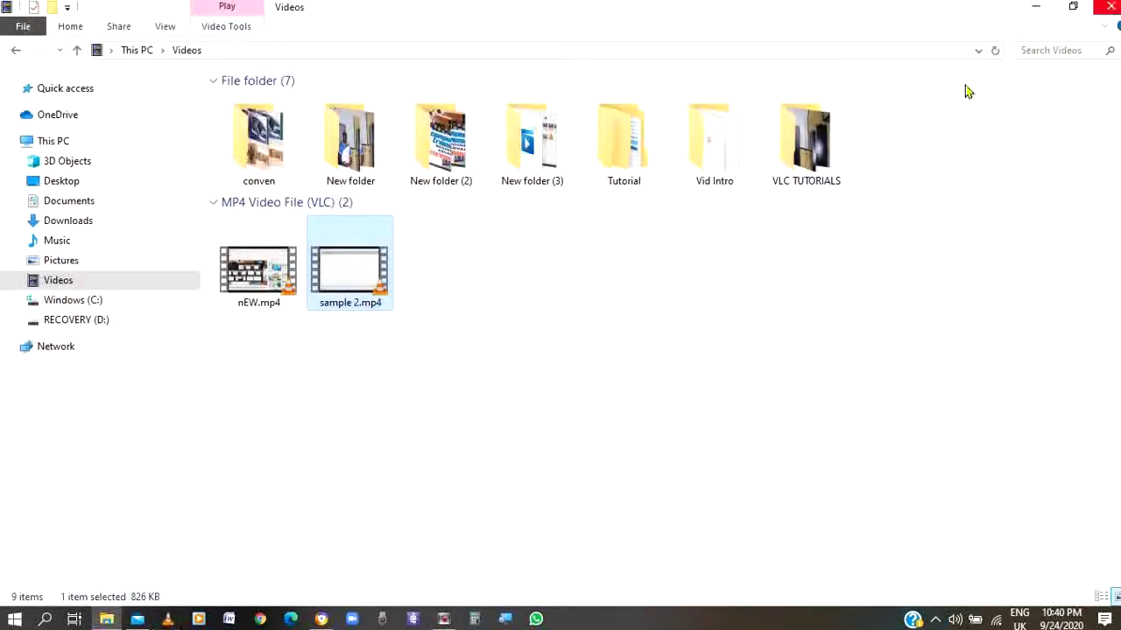
left_click(1038, 7)
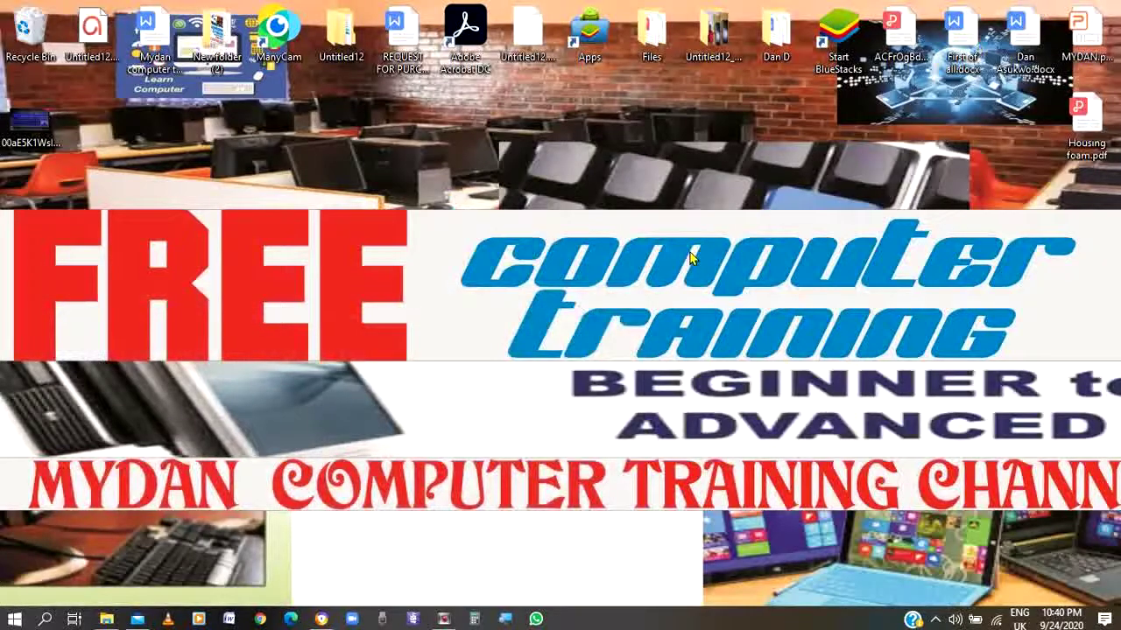